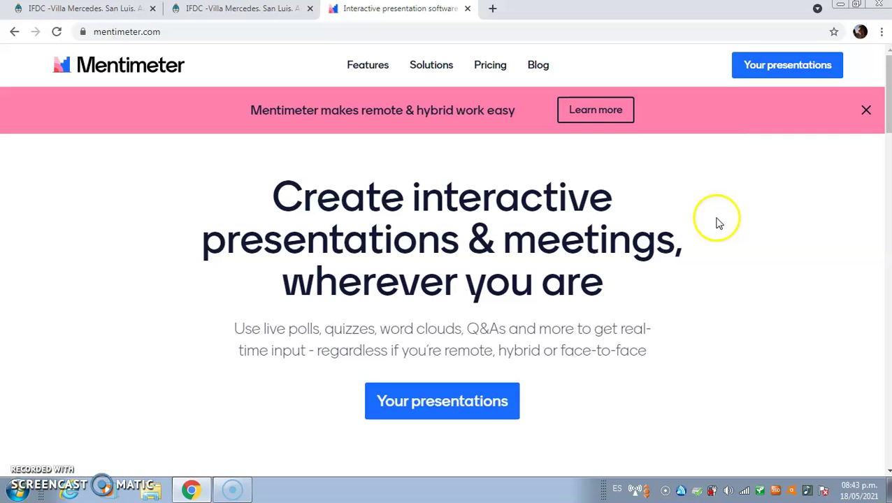
- Open your presentations and create a new one named "Recursos Didácticos Digitales"
{"action": "left_click", "coordinate": [786, 71]}
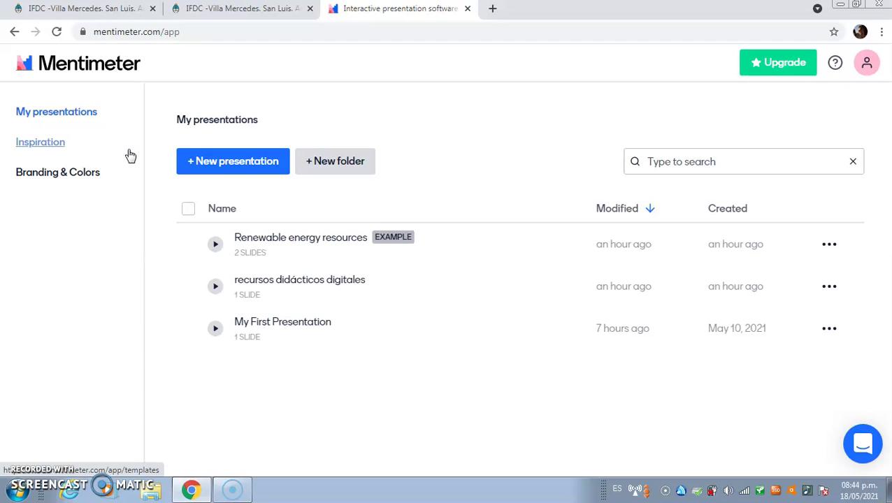
{"action": "left_click_drag", "start_coordinate": [176, 117], "coordinate": [240, 174]}
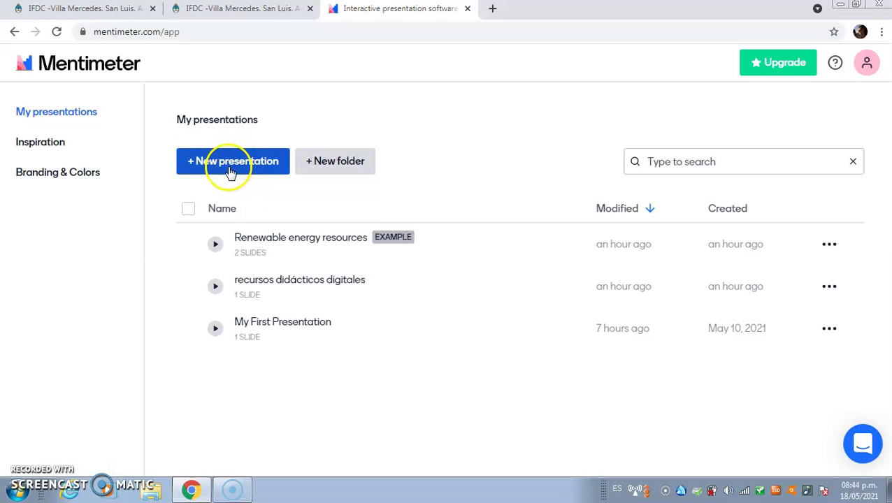
{"action": "left_click", "coordinate": [230, 162]}
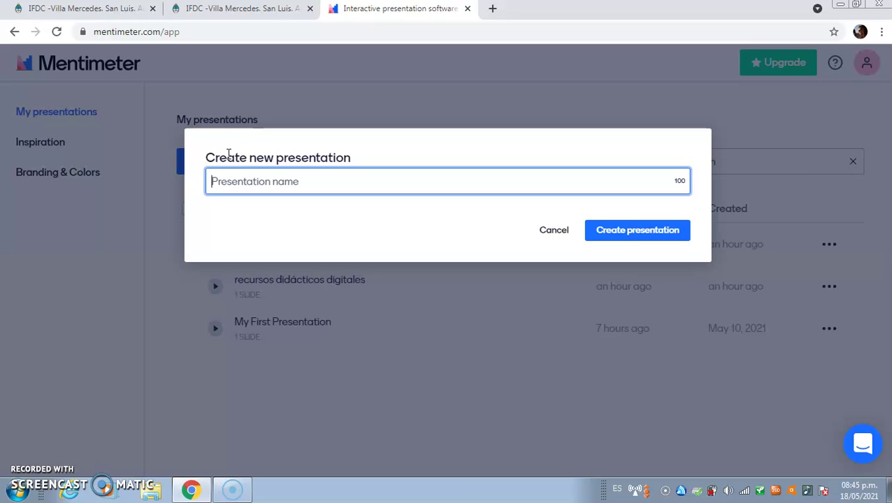
{"action": "left_click", "coordinate": [302, 182]}
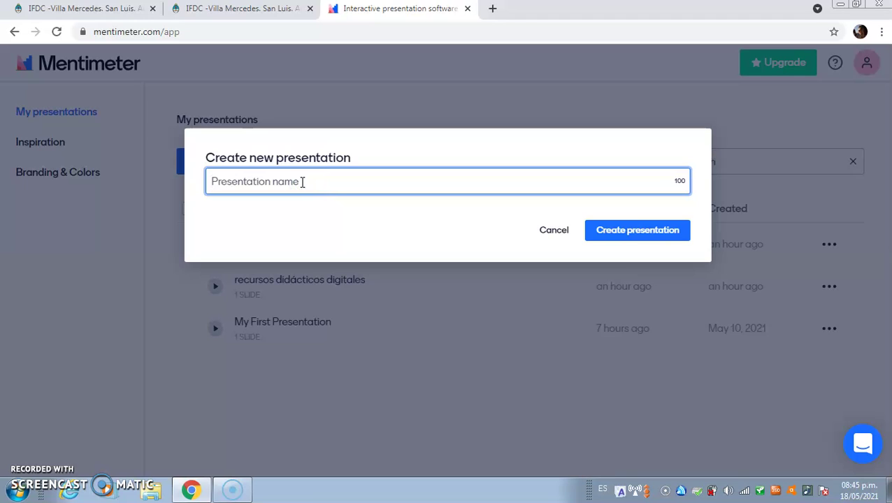
{"action": "type", "text": "Reci"}
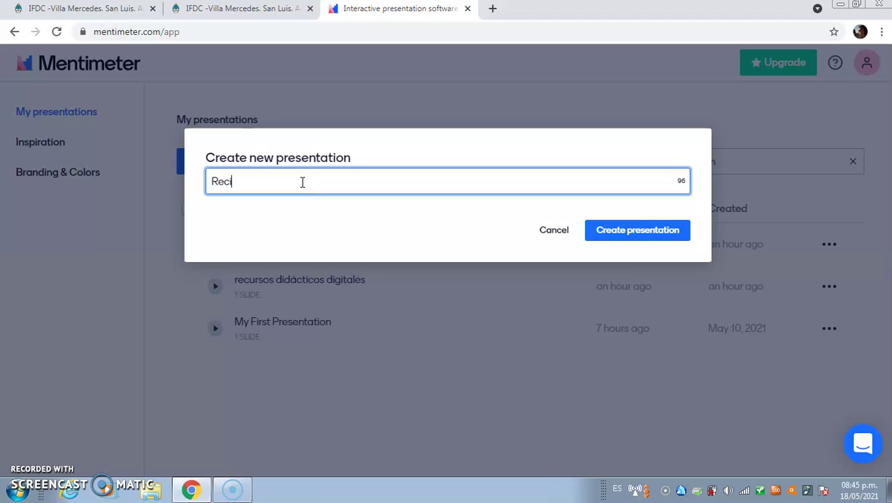
{"action": "key", "text": "BackSpace"}
{"action": "type", "text": "ursos d"}
{"action": "key", "text": "BackSpace"}
{"action": "type", "text": "Didacticos Digitales"}
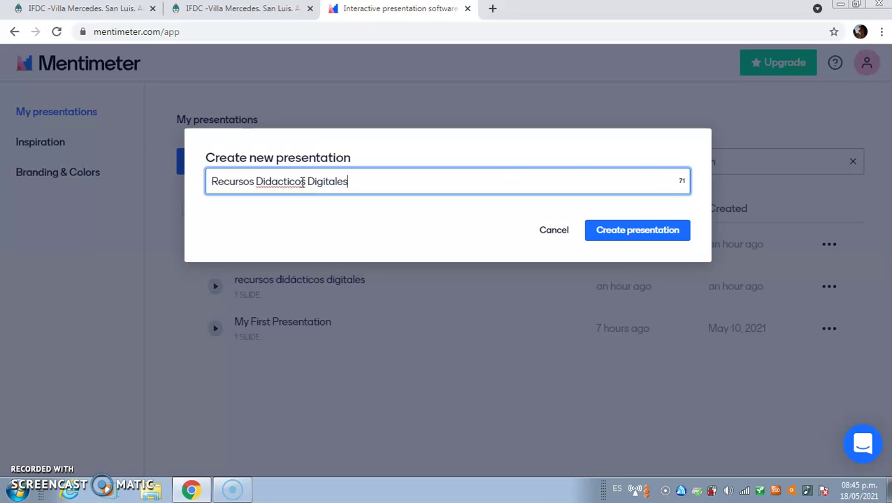
{"action": "right_click", "coordinate": [301, 181]}
{"action": "left_click", "coordinate": [328, 191]}
{"action": "left_click", "coordinate": [650, 237]}
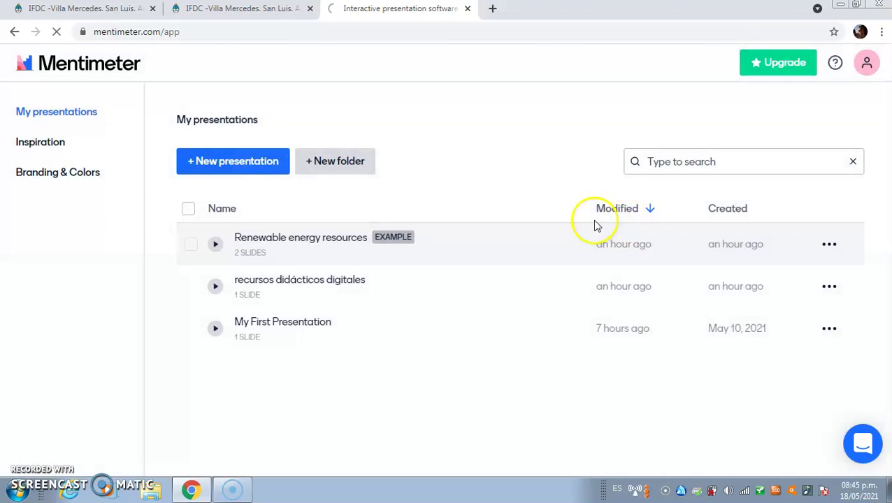
{"action": "left_click", "coordinate": [524, 208]}
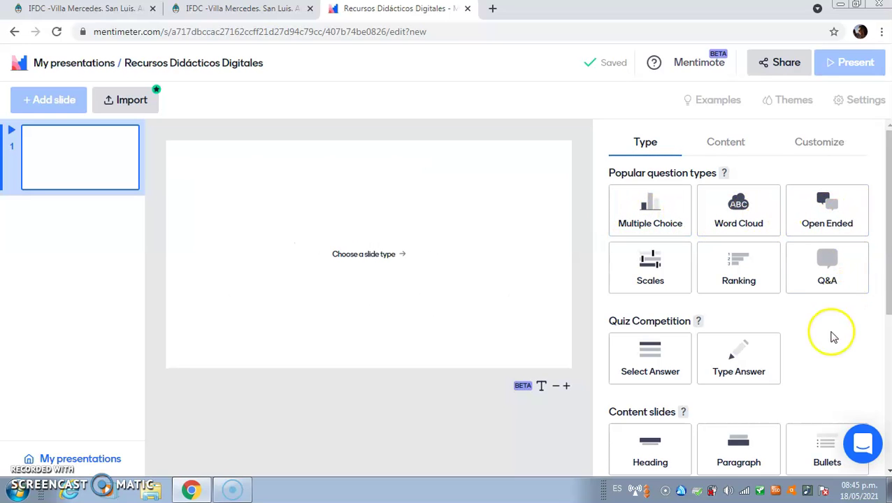
- Preview the popular question types and set the first slide's type to Word Cloud
{"action": "left_click", "coordinate": [813, 354]}
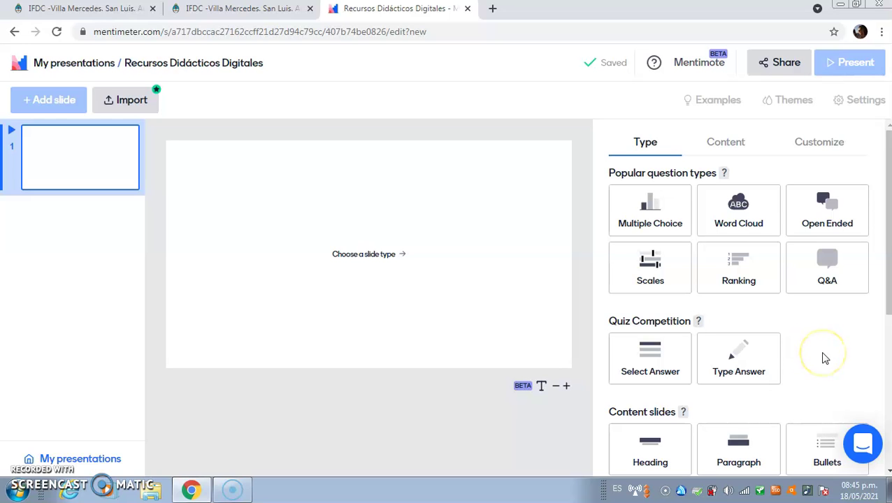
{"action": "left_click", "coordinate": [734, 210]}
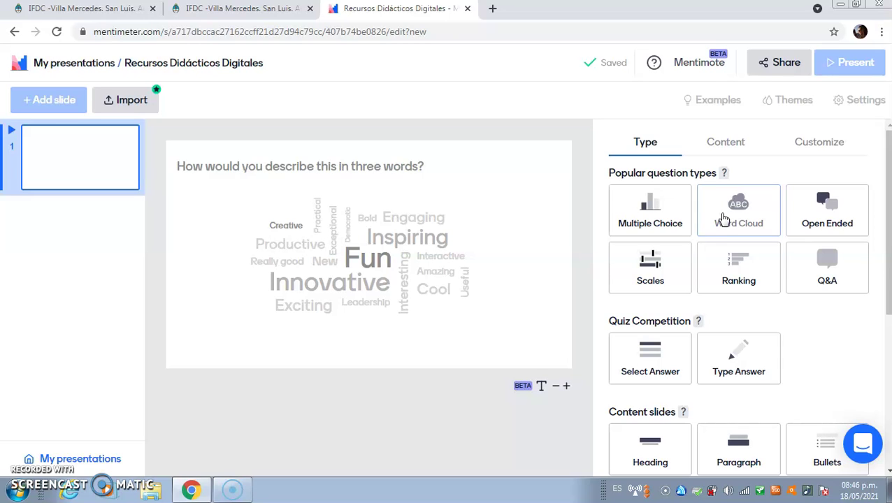
{"action": "left_click", "coordinate": [727, 208]}
{"action": "left_click", "coordinate": [679, 194]}
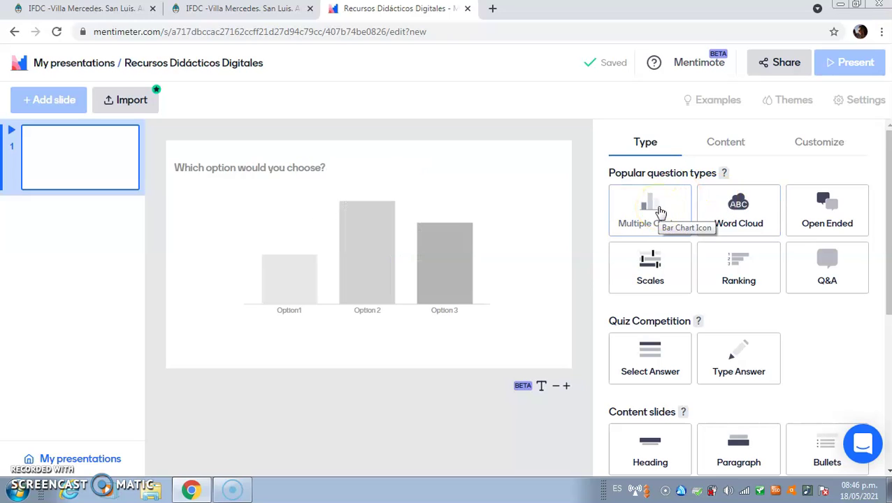
{"action": "left_click", "coordinate": [800, 192]}
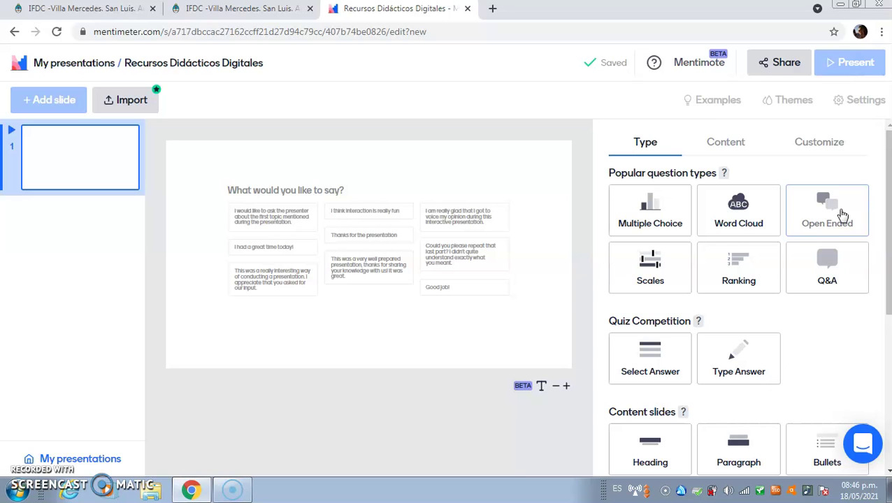
{"action": "left_click", "coordinate": [746, 207]}
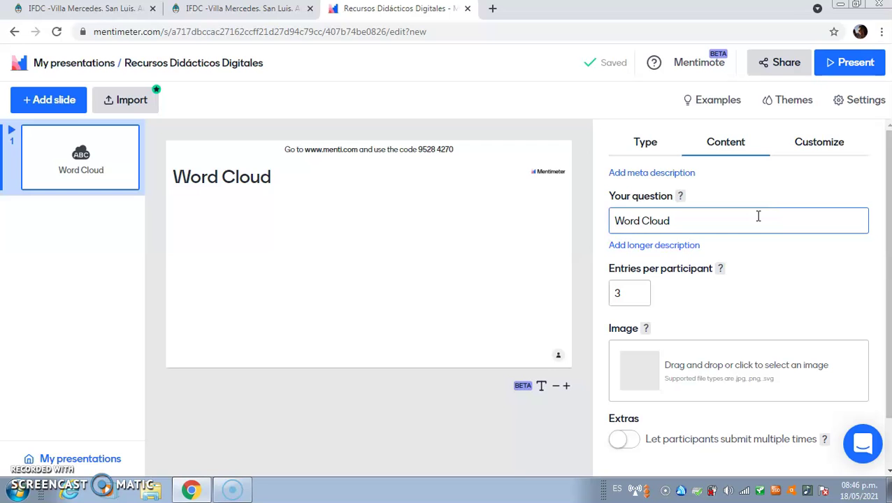
- Set the word cloud slide's question to "¿Con que asocias a las palabras recursos digitales?"
{"action": "left_click", "coordinate": [257, 176]}
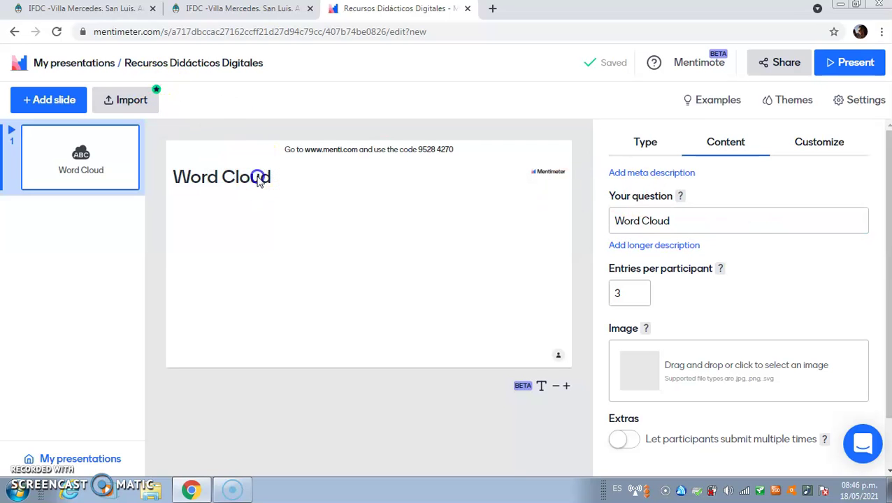
{"action": "left_click", "coordinate": [300, 200]}
{"action": "left_click", "coordinate": [681, 222]}
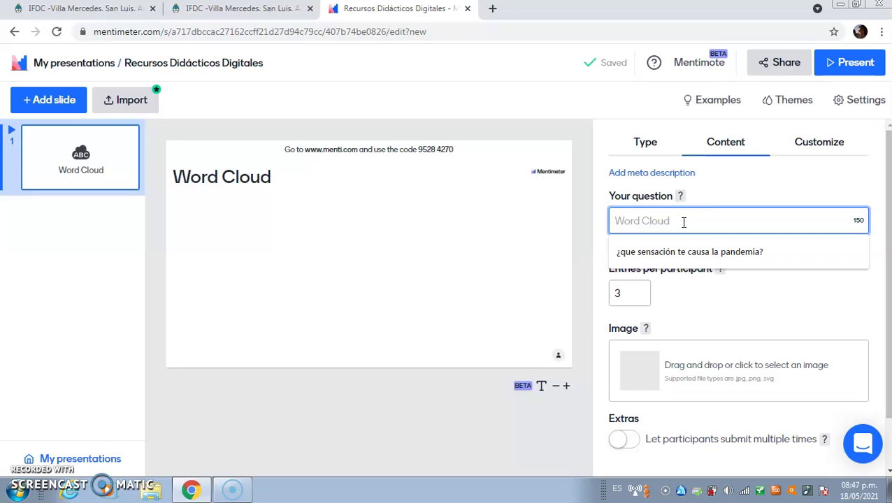
{"action": "type", "text": "¿A que as"}
{"action": "key", "text": "BackSpace"}
{"action": "key", "text": "BackSpace"}
{"action": "key", "text": "BackSpace"}
{"action": "key", "text": "BackSpace"}
{"action": "key", "text": "BackSpace"}
{"action": "key", "text": "BackSpace"}
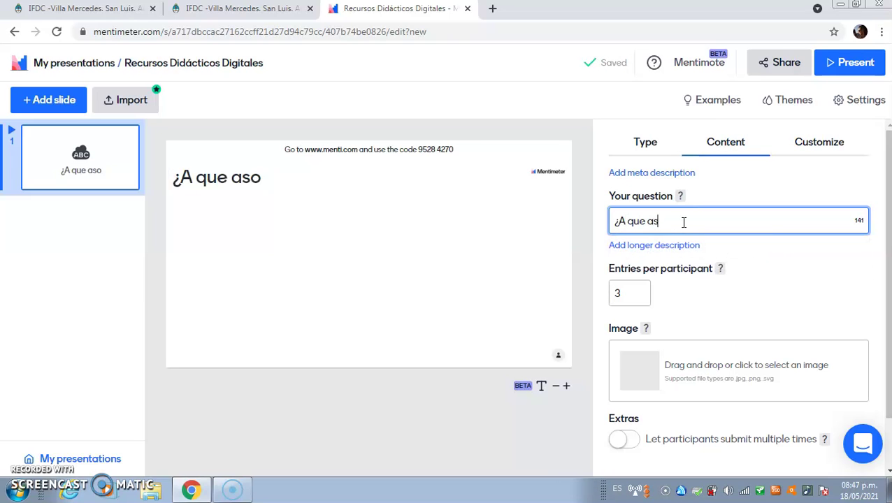
{"action": "key", "text": "BackSpace"}
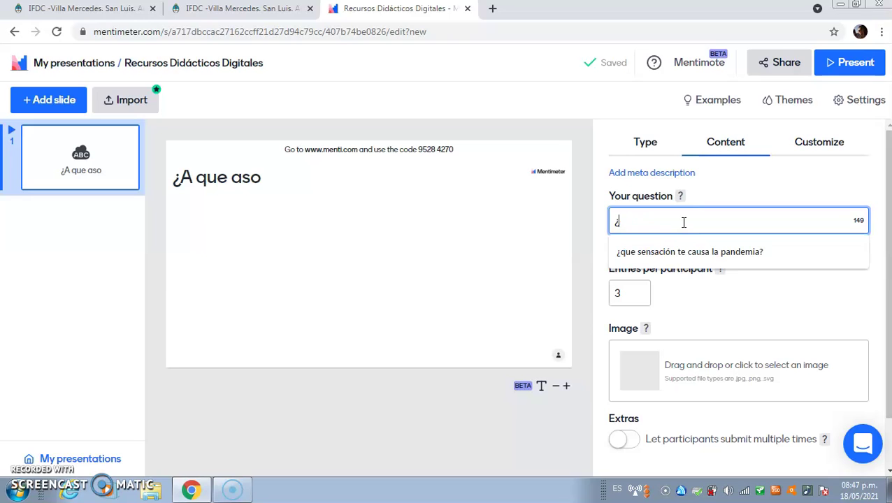
{"action": "type", "text": "Con qu"}
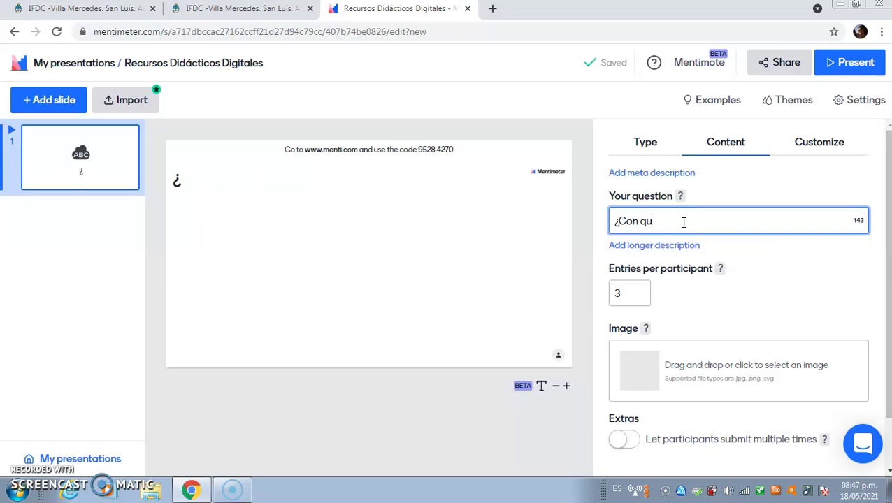
{"action": "type", "text": "e asocias"}
{"action": "type", "text": " o"}
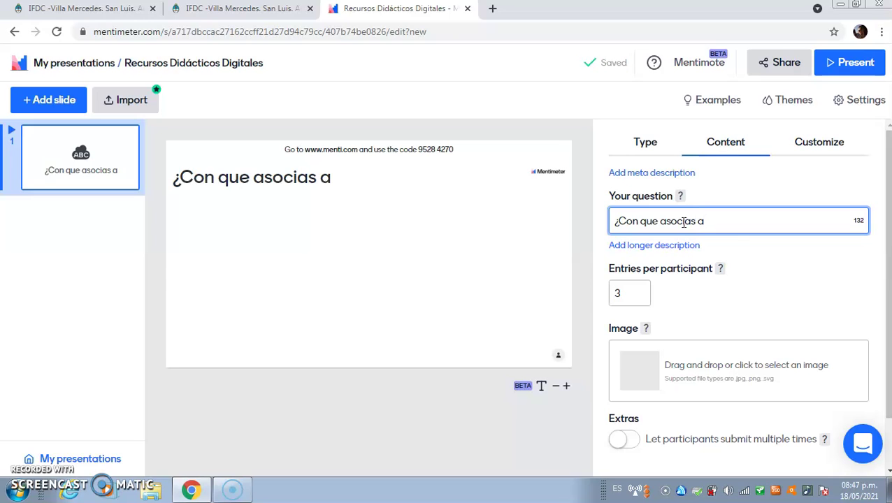
{"action": "type", "text": " las palabras re"}
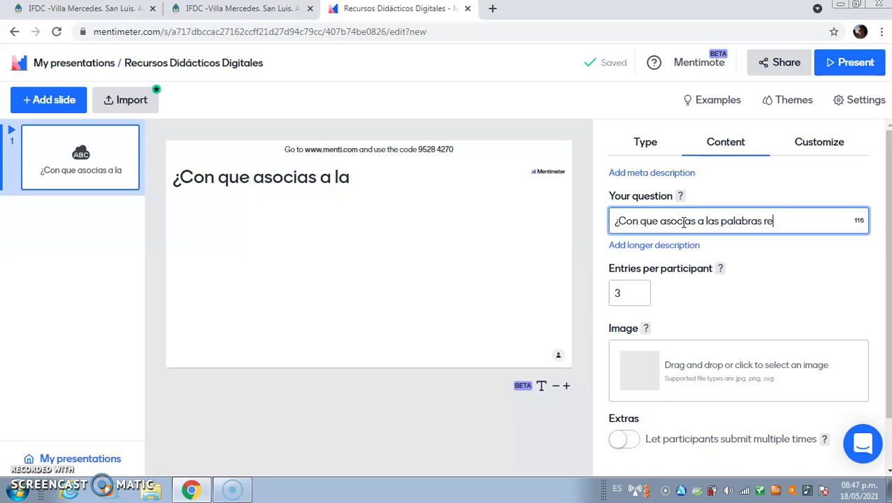
{"action": "type", "text": "cursos digitales"}
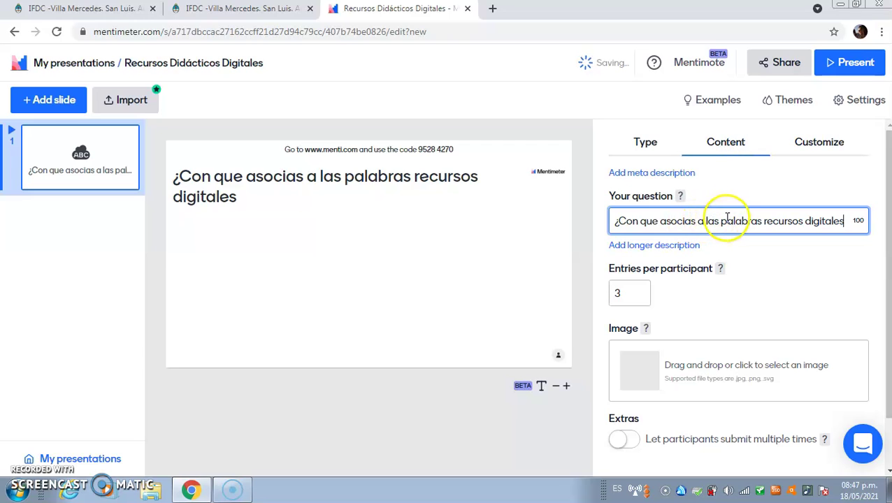
{"action": "type", "text": "?"}
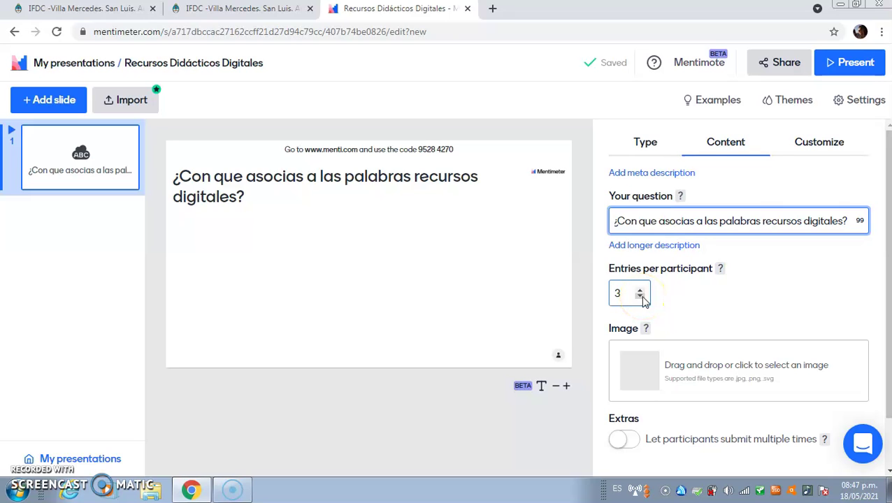
- Raise the entries per participant to 5 and return the value to 3
{"action": "left_click", "coordinate": [640, 292]}
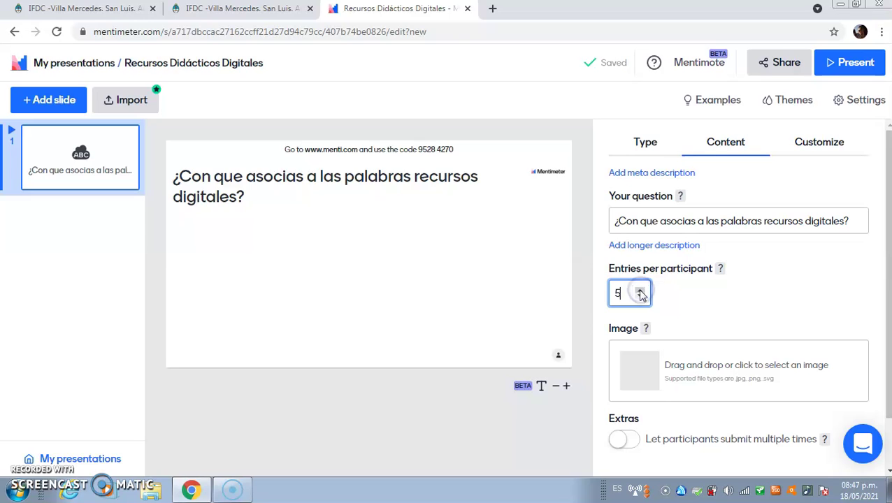
{"action": "left_click", "coordinate": [640, 297]}
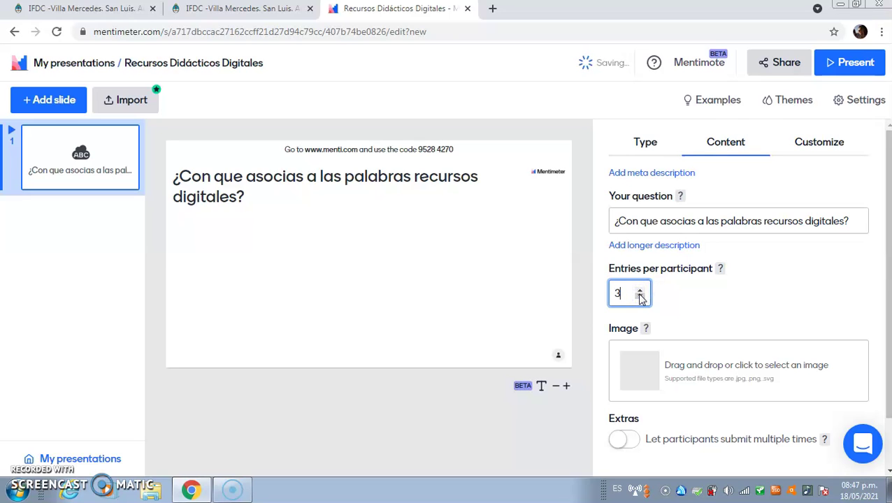
{"action": "left_click", "coordinate": [640, 297]}
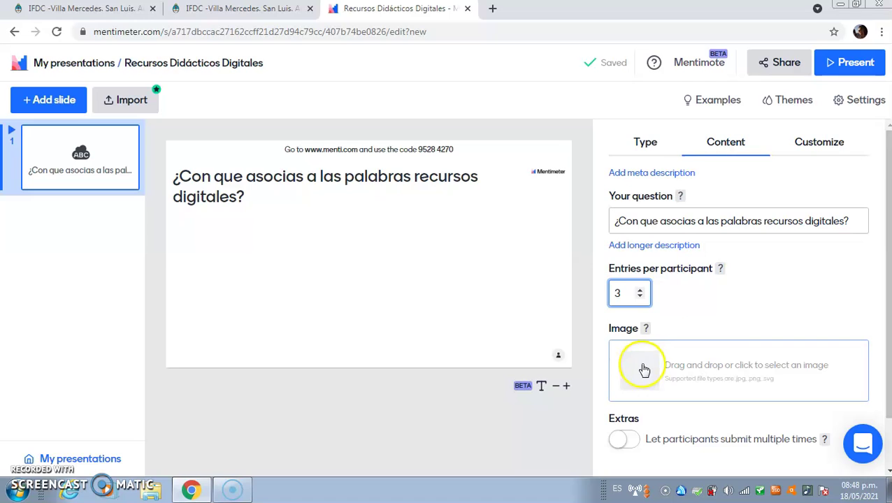
- Open the slide's image picker and search the image library for "recursos digital"
{"action": "scroll", "coordinate": [644, 369], "scroll_direction": "down", "scroll_amount": 1}
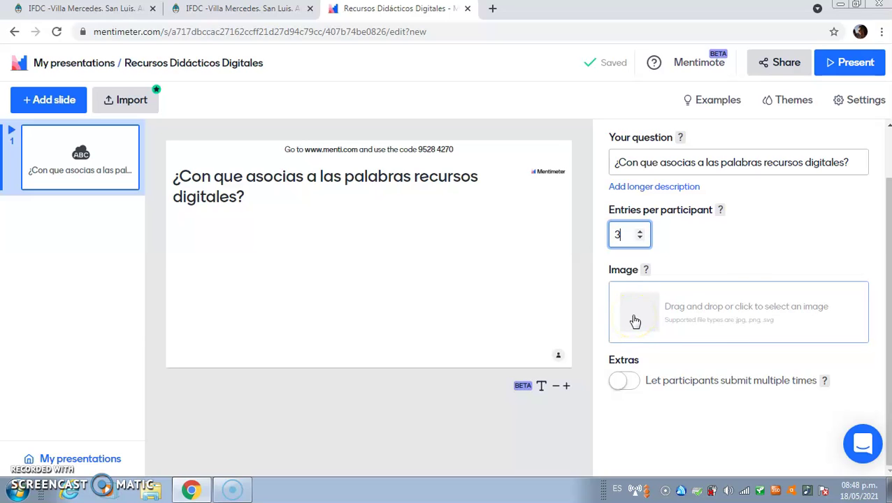
{"action": "left_click", "coordinate": [634, 321]}
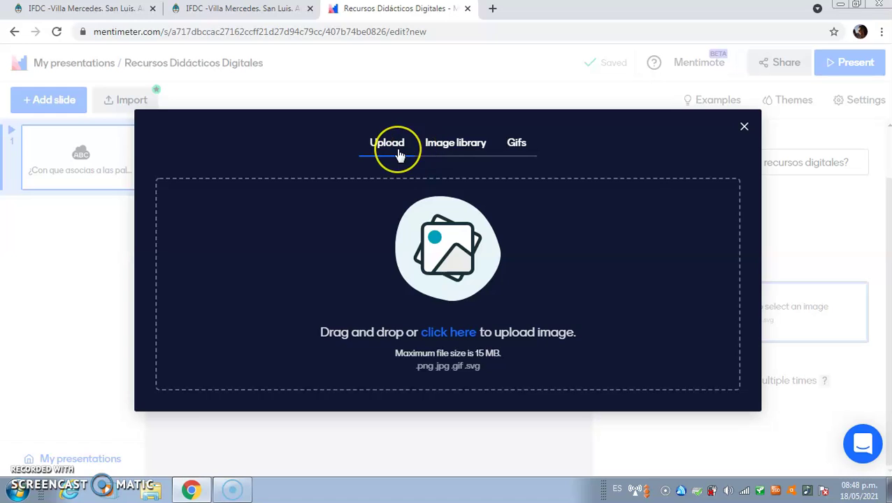
{"action": "left_click", "coordinate": [477, 155]}
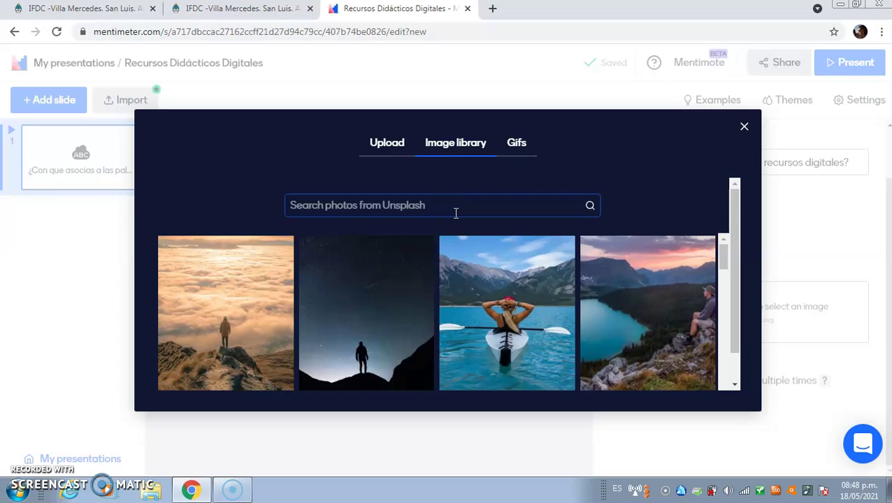
{"action": "type", "text": "recursos"}
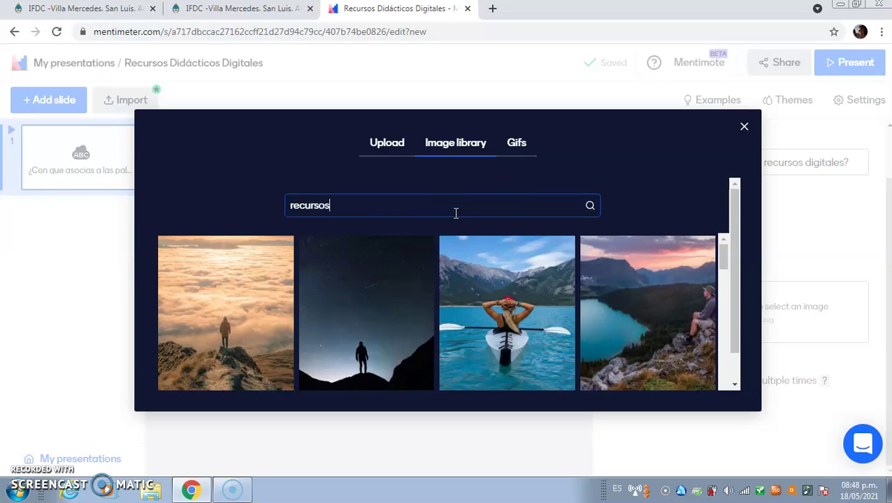
{"action": "type", "text": " digital"}
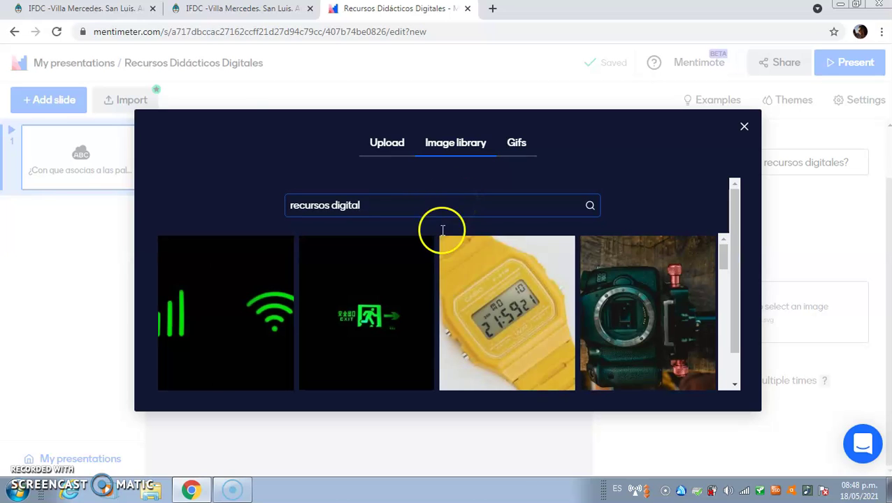
- Look through the library's photo results for a picture that suits the digital resources question
{"action": "scroll", "coordinate": [450, 318], "scroll_direction": "down", "scroll_amount": 5}
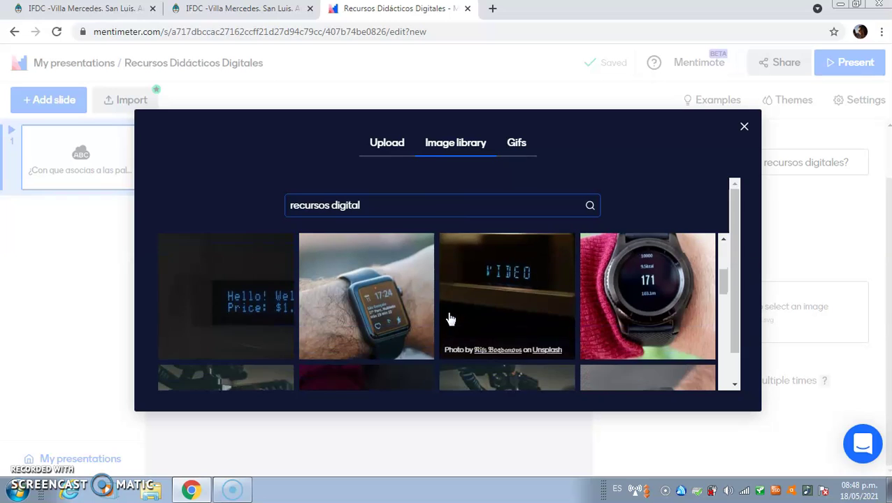
{"action": "scroll", "coordinate": [450, 319], "scroll_direction": "down", "scroll_amount": 3}
{"action": "scroll", "coordinate": [450, 318], "scroll_direction": "down", "scroll_amount": 3}
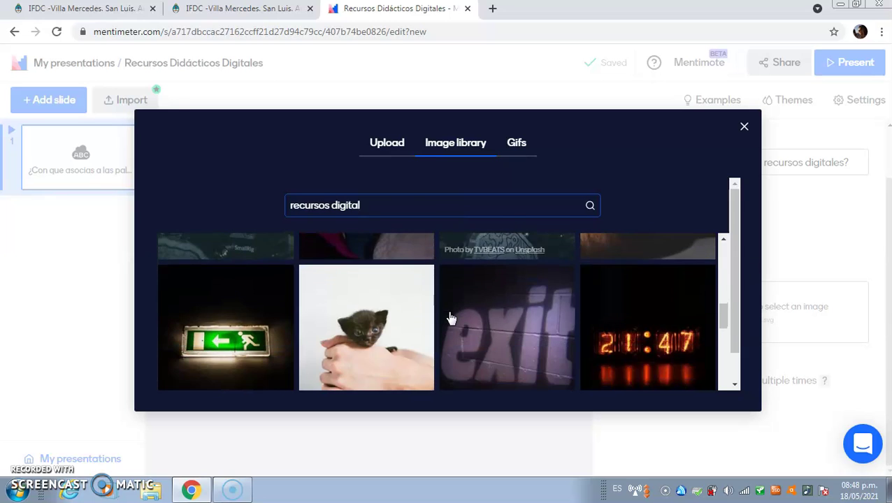
{"action": "scroll", "coordinate": [450, 319], "scroll_direction": "down", "scroll_amount": 10}
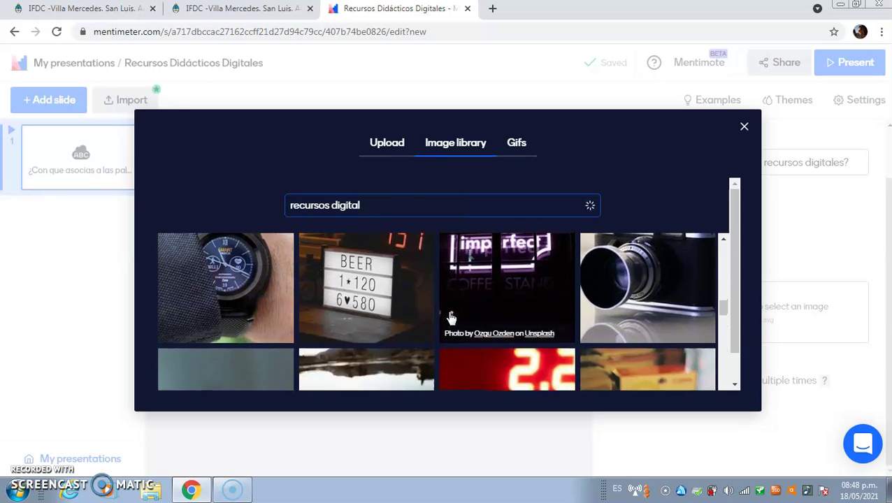
{"action": "scroll", "coordinate": [450, 319], "scroll_direction": "down", "scroll_amount": 10}
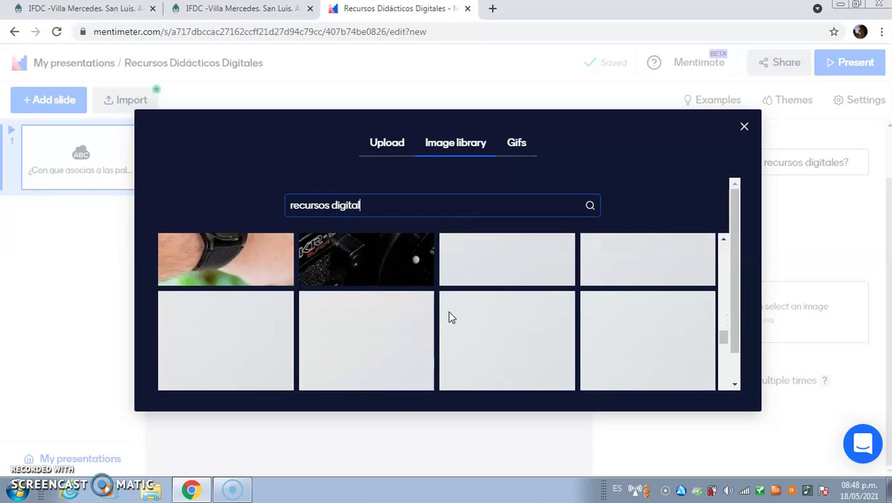
{"action": "scroll", "coordinate": [451, 319], "scroll_direction": "down", "scroll_amount": 1}
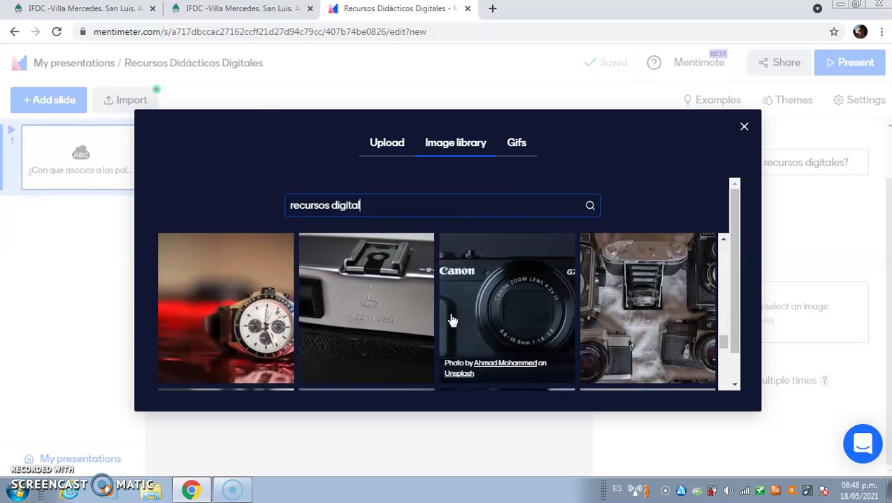
{"action": "scroll", "coordinate": [450, 319], "scroll_direction": "down", "scroll_amount": 8}
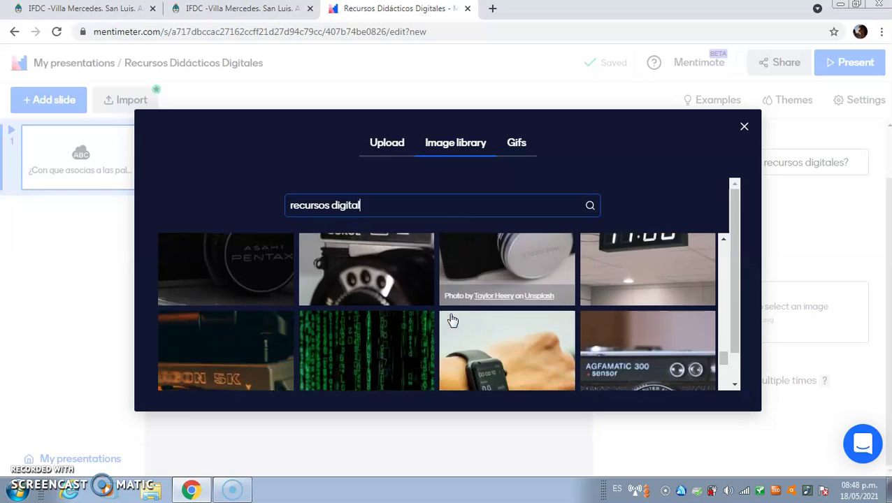
{"action": "scroll", "coordinate": [450, 319], "scroll_direction": "down", "scroll_amount": 6}
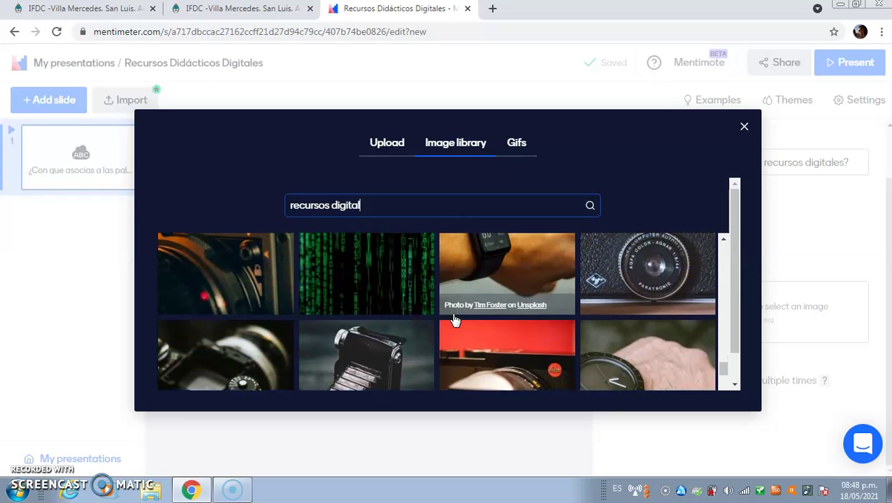
{"action": "scroll", "coordinate": [454, 320], "scroll_direction": "down", "scroll_amount": 8}
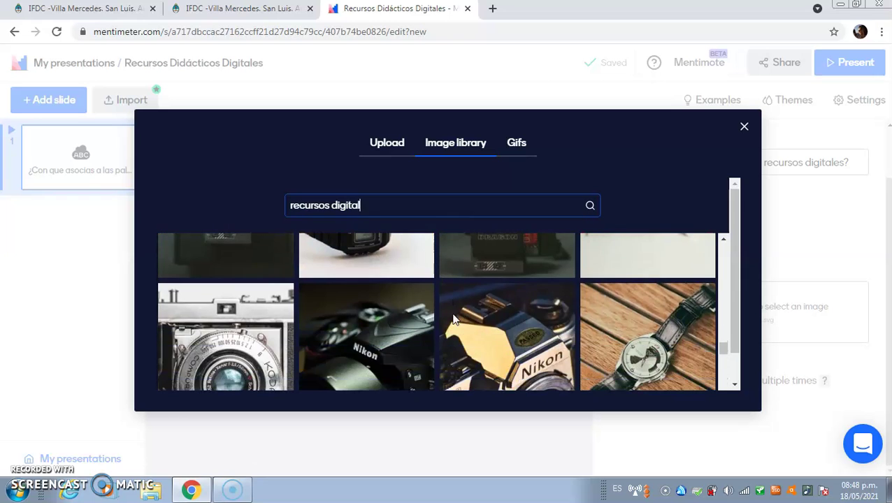
{"action": "scroll", "coordinate": [454, 320], "scroll_direction": "down", "scroll_amount": 8}
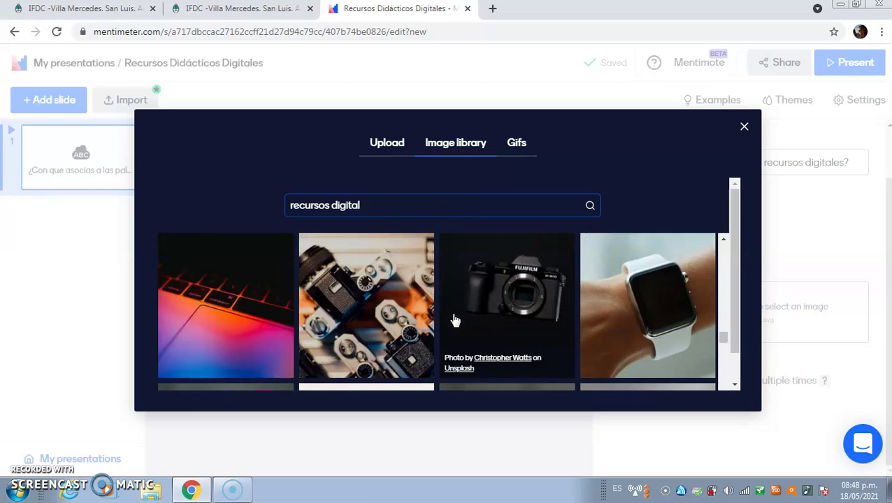
{"action": "scroll", "coordinate": [456, 320], "scroll_direction": "down", "scroll_amount": 8}
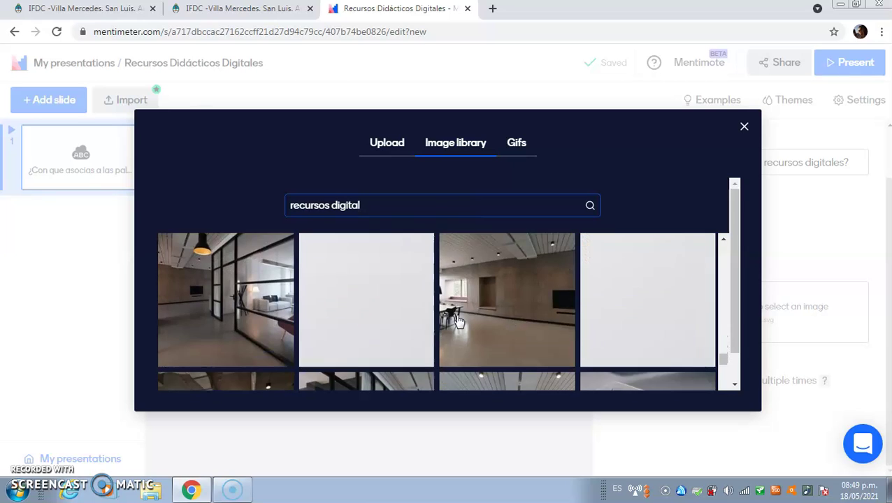
{"action": "scroll", "coordinate": [458, 321], "scroll_direction": "down", "scroll_amount": 8}
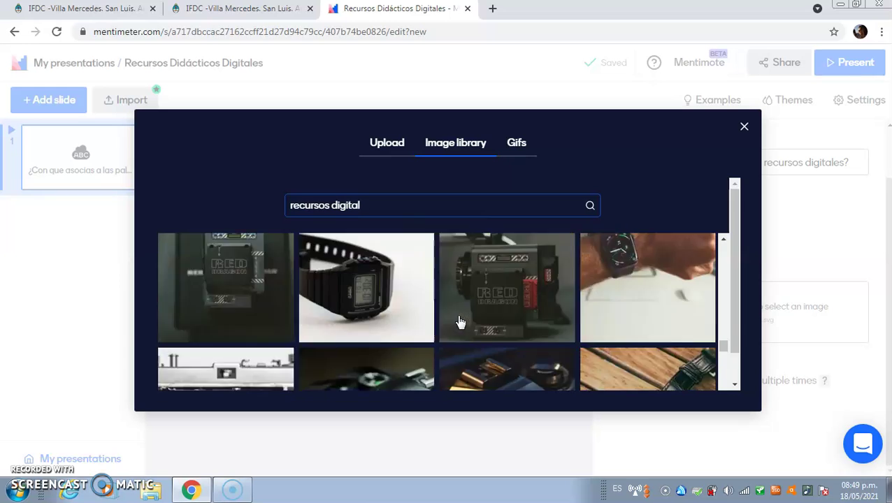
{"action": "scroll", "coordinate": [458, 321], "scroll_direction": "down", "scroll_amount": 5}
- Choose the photo of the laptop keyboard lit in orange, pink and blue as the slide image
{"action": "left_click", "coordinate": [209, 313]}
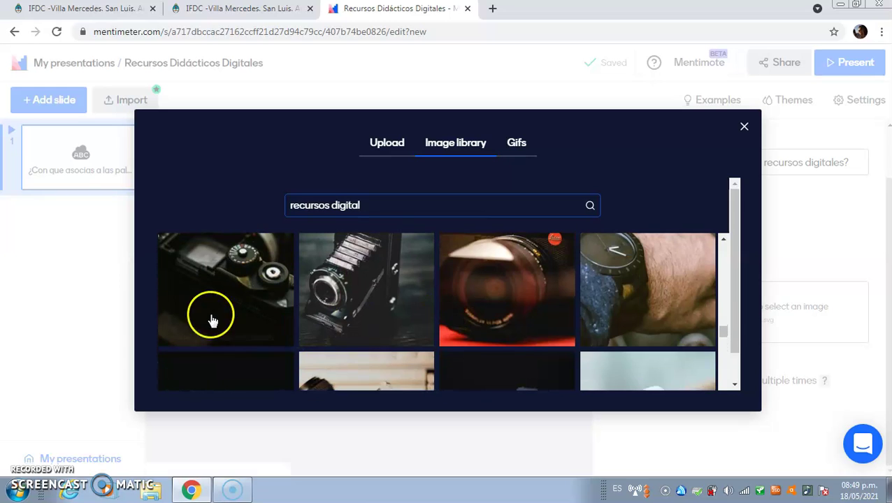
{"action": "scroll", "coordinate": [238, 311], "scroll_direction": "down", "scroll_amount": 2}
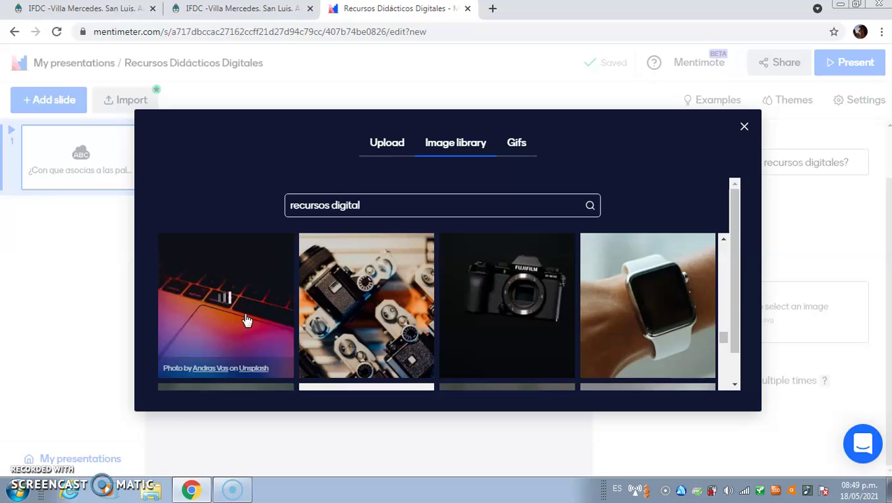
{"action": "scroll", "coordinate": [246, 320], "scroll_direction": "down", "scroll_amount": 3}
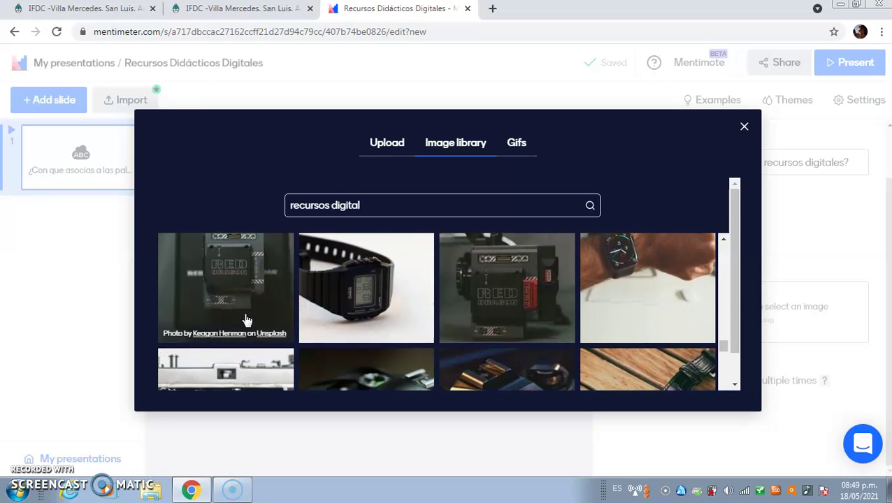
{"action": "scroll", "coordinate": [246, 320], "scroll_direction": "down", "scroll_amount": 10}
{"action": "scroll", "coordinate": [246, 320], "scroll_direction": "down", "scroll_amount": 5}
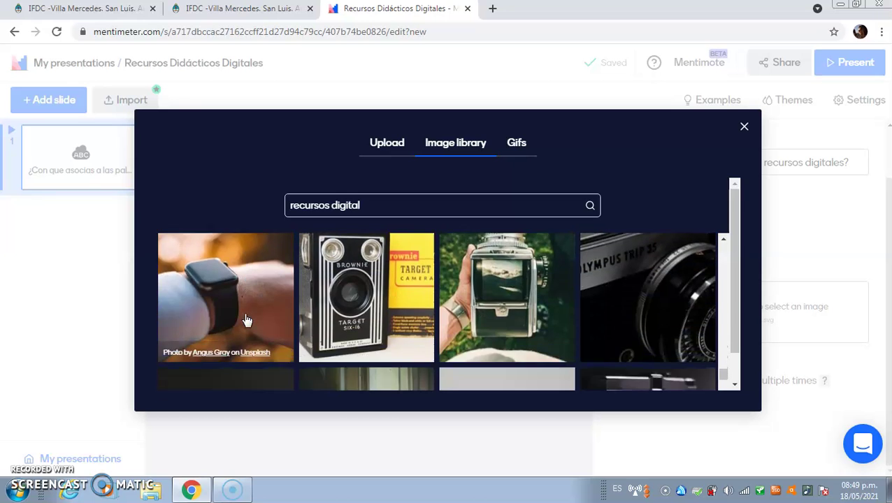
{"action": "scroll", "coordinate": [246, 320], "scroll_direction": "down", "scroll_amount": 5}
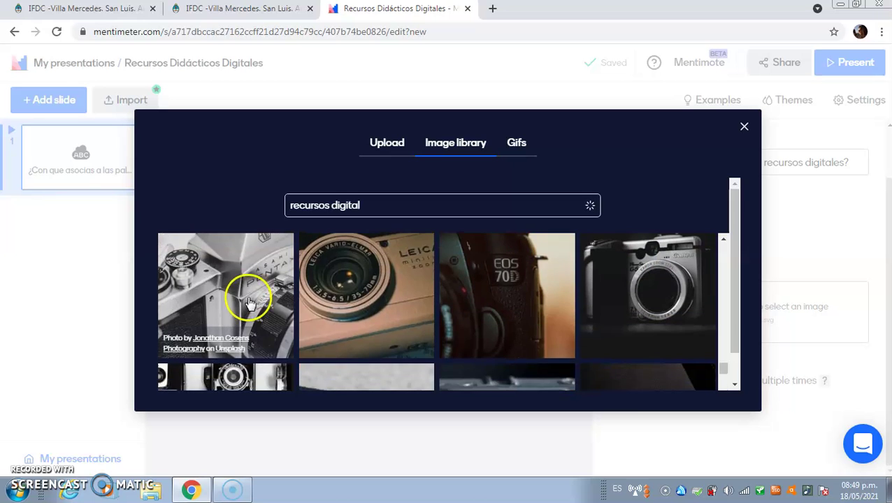
{"action": "scroll", "coordinate": [251, 296], "scroll_direction": "up", "scroll_amount": 3}
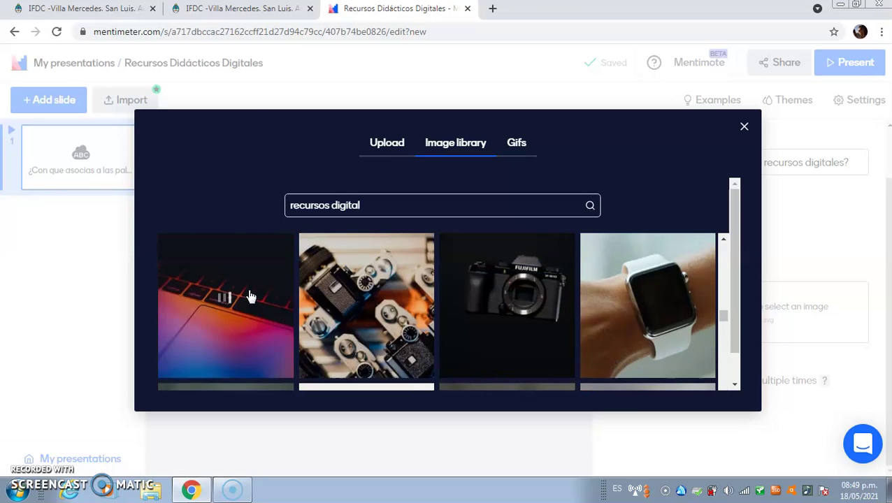
{"action": "scroll", "coordinate": [250, 295], "scroll_direction": "down", "scroll_amount": 1}
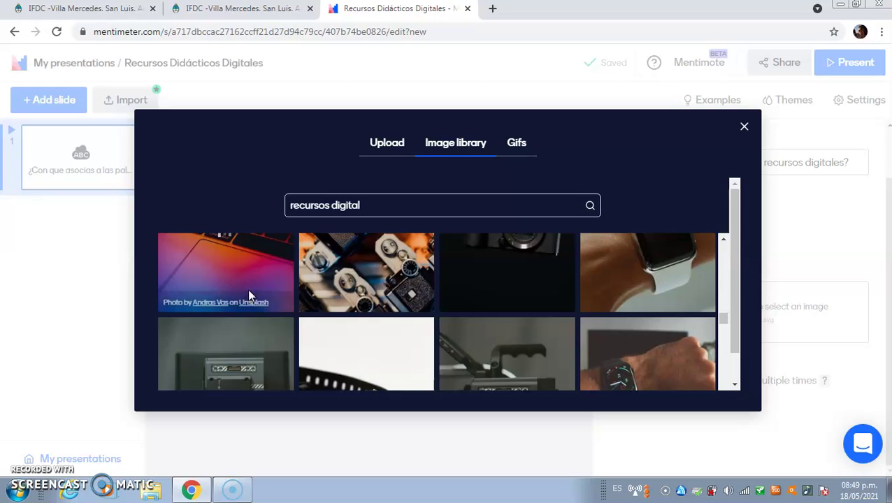
{"action": "left_click", "coordinate": [248, 294]}
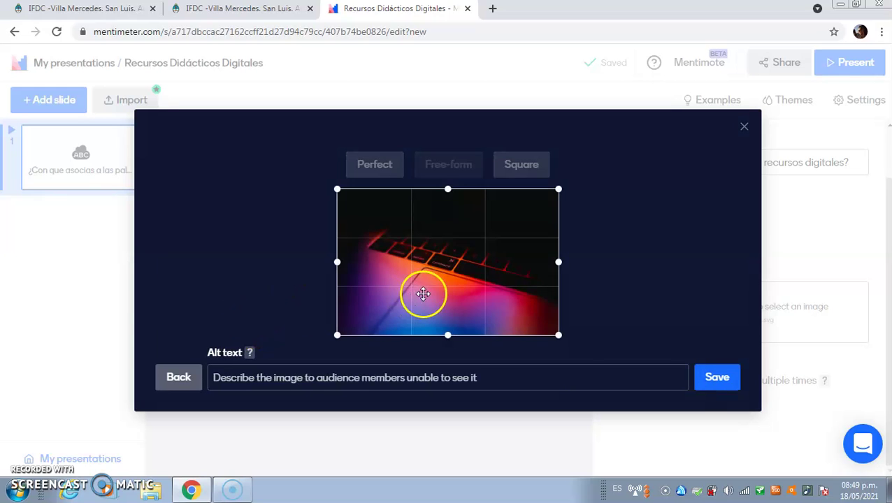
- Crop a strip off the upper edge of the keyboard photo and save it to the word cloud slide
{"action": "left_click_drag", "start_coordinate": [447, 189], "coordinate": [447, 213]}
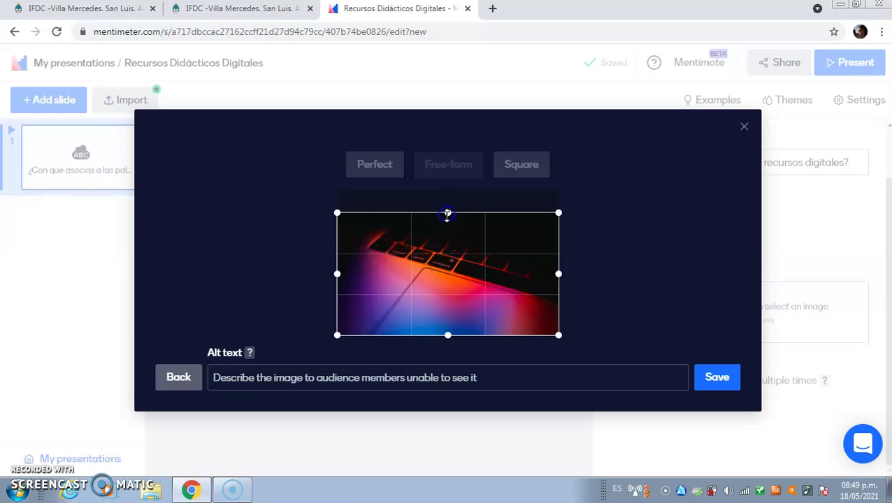
{"action": "left_click", "coordinate": [724, 381]}
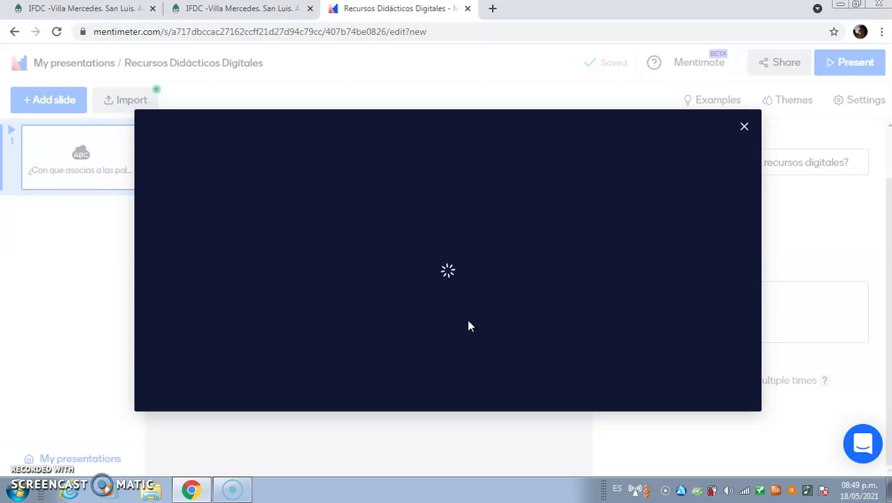
{"action": "left_click", "coordinate": [485, 274]}
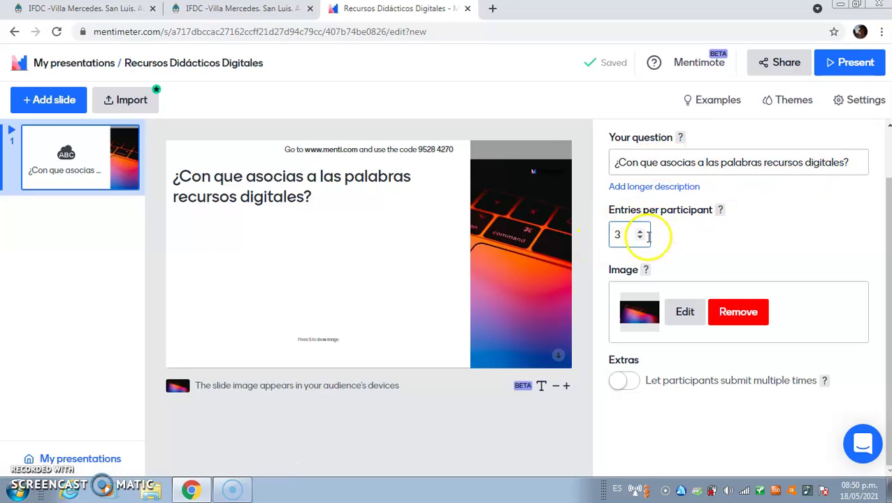
- Let participants submit multiple times on the word cloud slide and start presenting it
{"action": "left_click", "coordinate": [629, 244]}
{"action": "left_click", "coordinate": [619, 358]}
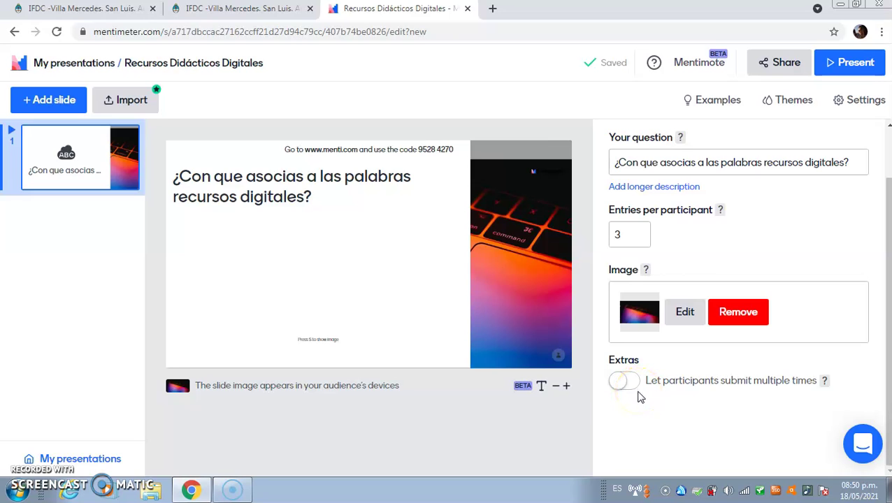
{"action": "left_click", "coordinate": [627, 385]}
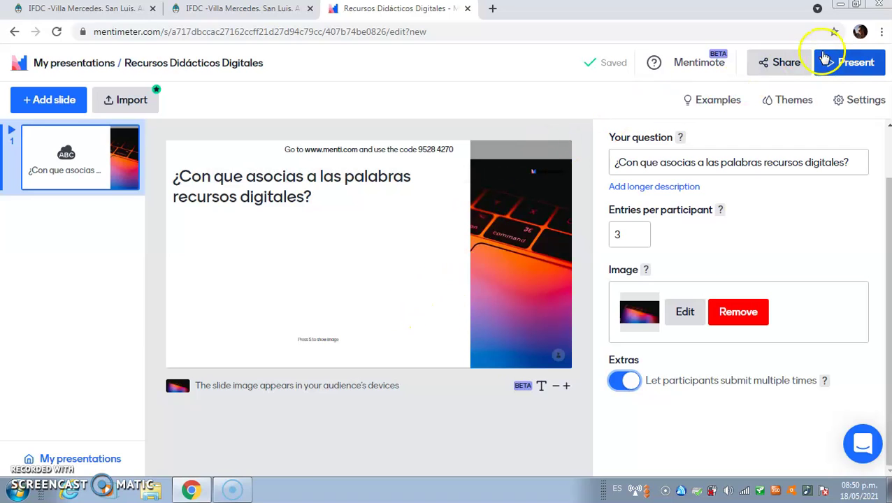
{"action": "left_click", "coordinate": [856, 64]}
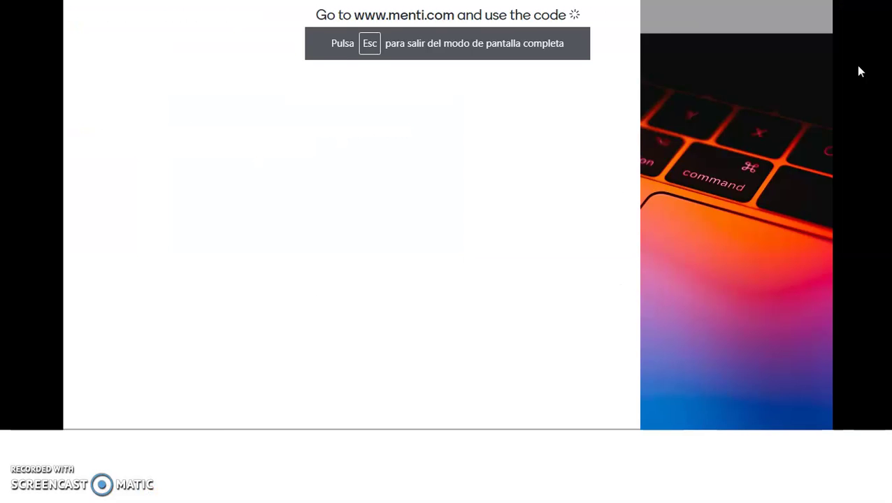
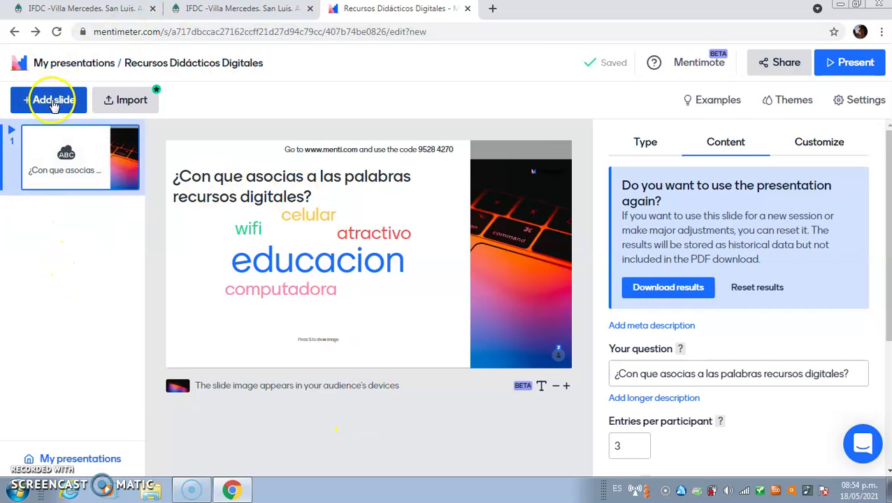
- Return to the presentations list and examine the ready-made Inspiration templates for all categories
{"action": "left_click", "coordinate": [61, 70]}
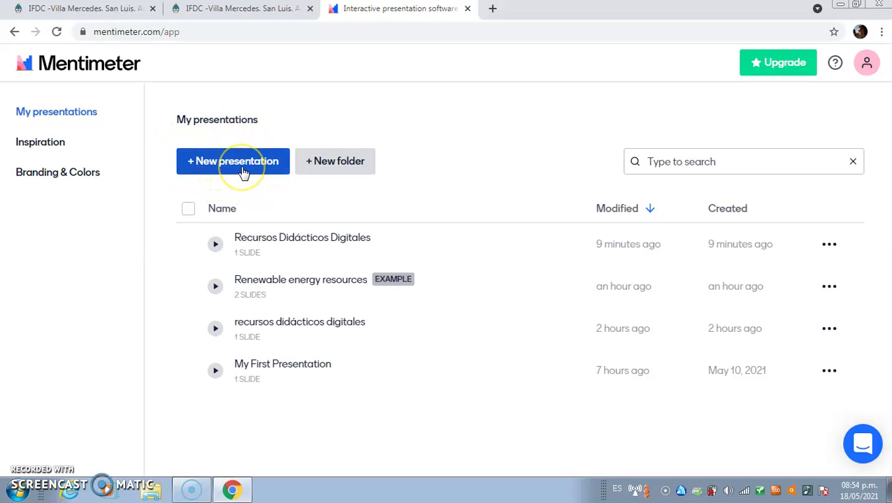
{"action": "left_click", "coordinate": [43, 146]}
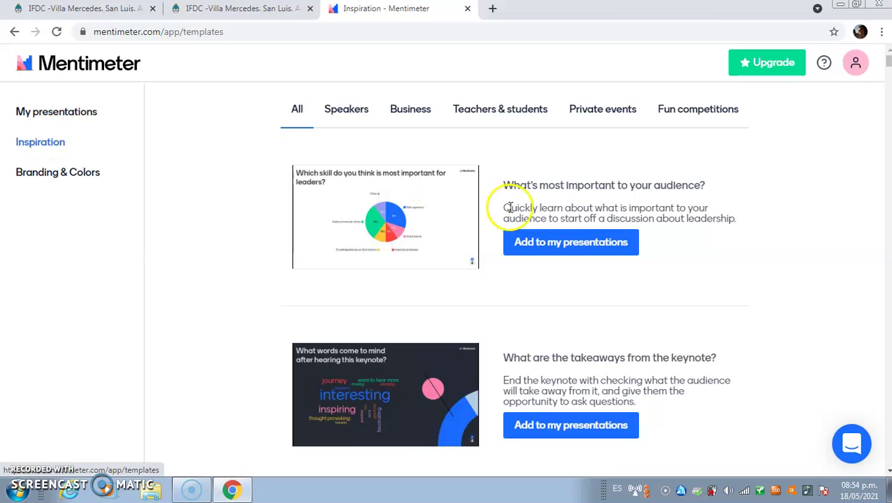
{"action": "scroll", "coordinate": [417, 292], "scroll_direction": "down", "scroll_amount": 8}
{"action": "scroll", "coordinate": [415, 292], "scroll_direction": "up", "scroll_amount": 4}
{"action": "scroll", "coordinate": [415, 294], "scroll_direction": "up", "scroll_amount": 4}
{"action": "scroll", "coordinate": [414, 294], "scroll_direction": "down", "scroll_amount": 9}
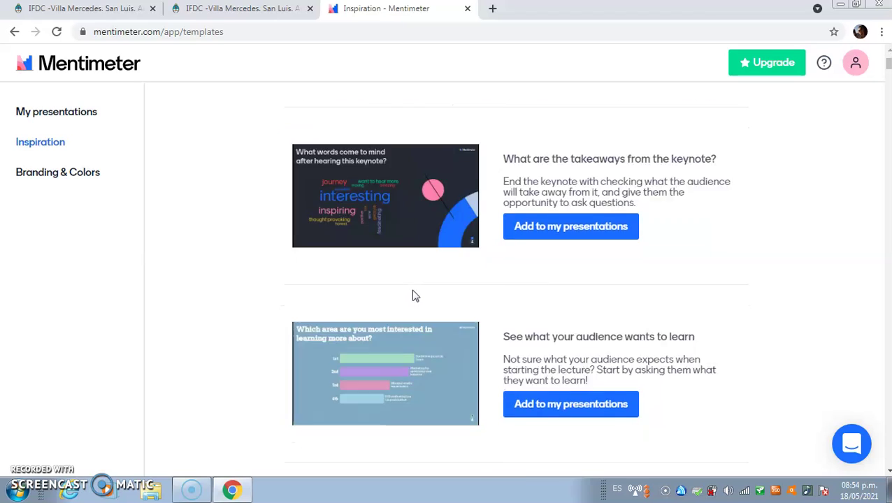
{"action": "scroll", "coordinate": [412, 294], "scroll_direction": "up", "scroll_amount": 7}
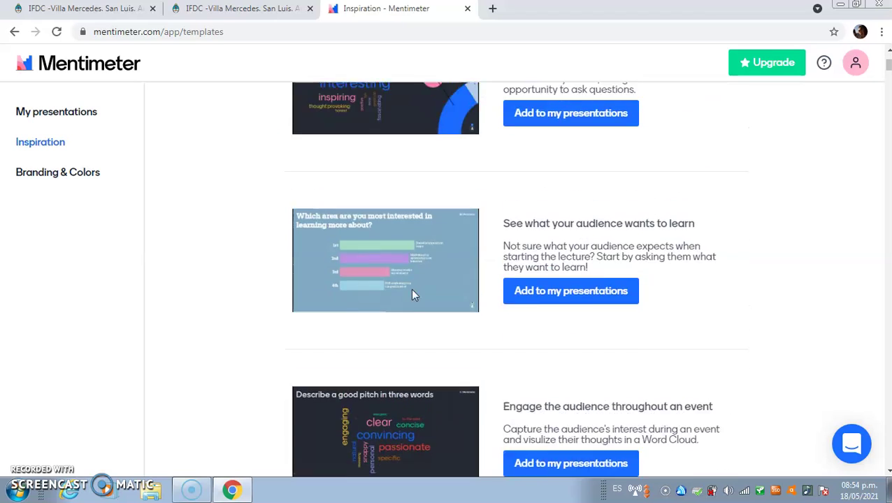
- Examine the Inspiration templates for teachers and students, and return to the list of own presentations
{"action": "scroll", "coordinate": [412, 294], "scroll_direction": "up", "scroll_amount": 3}
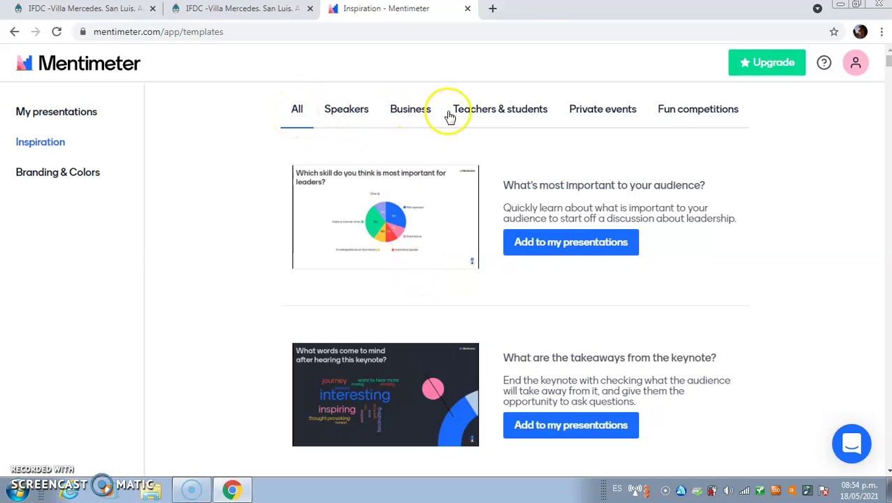
{"action": "left_click", "coordinate": [480, 116]}
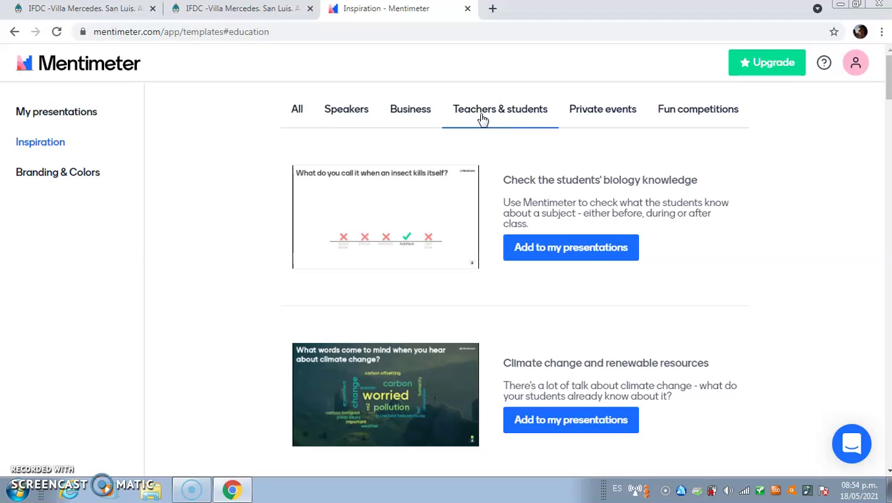
{"action": "scroll", "coordinate": [370, 239], "scroll_direction": "down", "scroll_amount": 3}
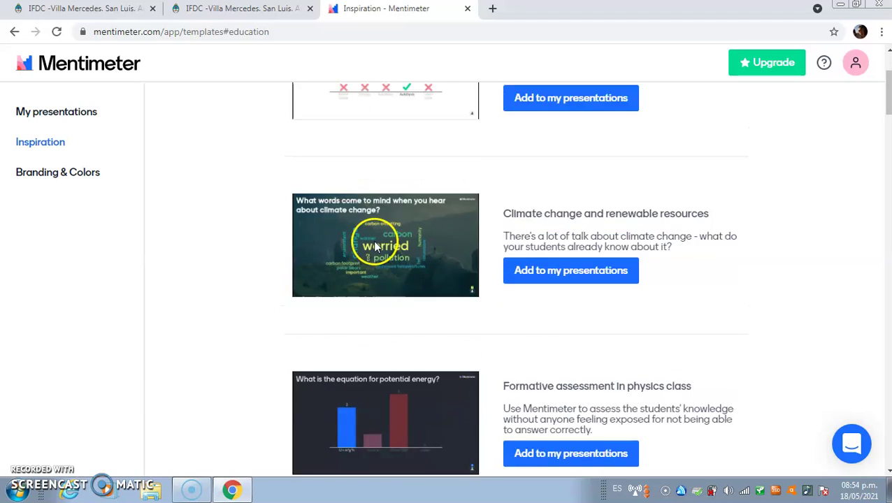
{"action": "scroll", "coordinate": [370, 242], "scroll_direction": "up", "scroll_amount": 3}
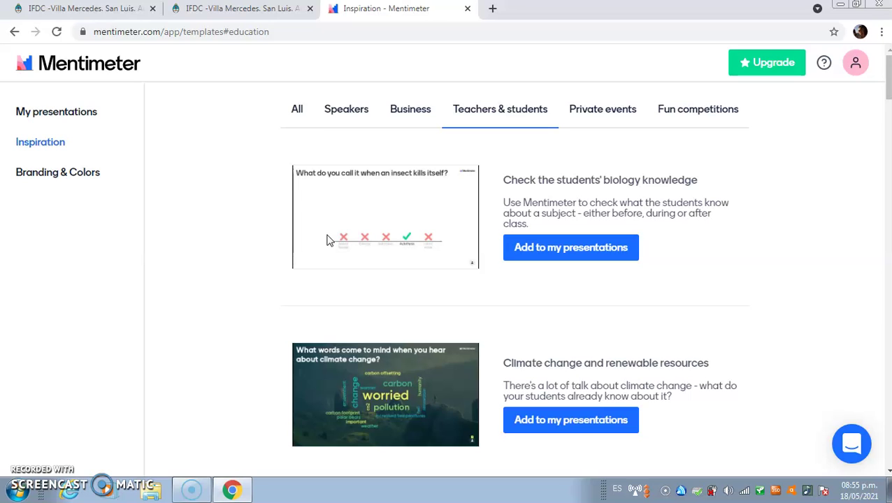
{"action": "scroll", "coordinate": [329, 240], "scroll_direction": "down", "scroll_amount": 2}
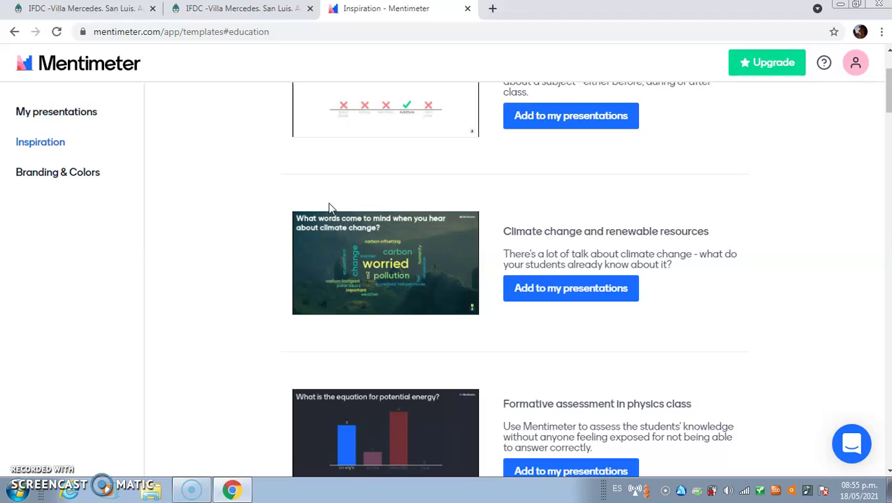
{"action": "left_click", "coordinate": [339, 200]}
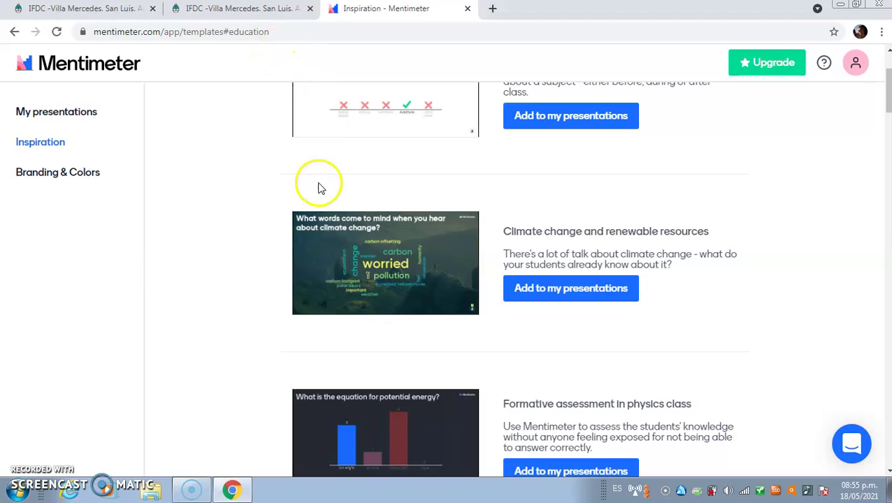
{"action": "scroll", "coordinate": [300, 224], "scroll_direction": "up", "scroll_amount": 2}
{"action": "left_click", "coordinate": [77, 112]}
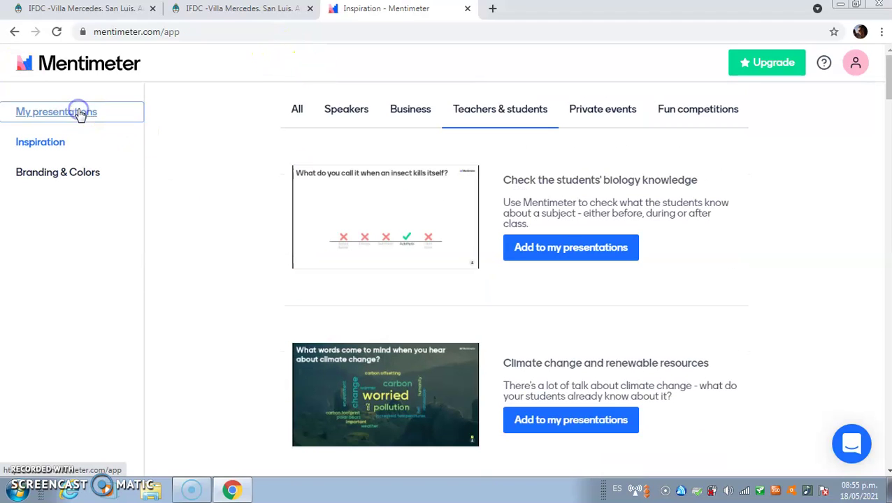